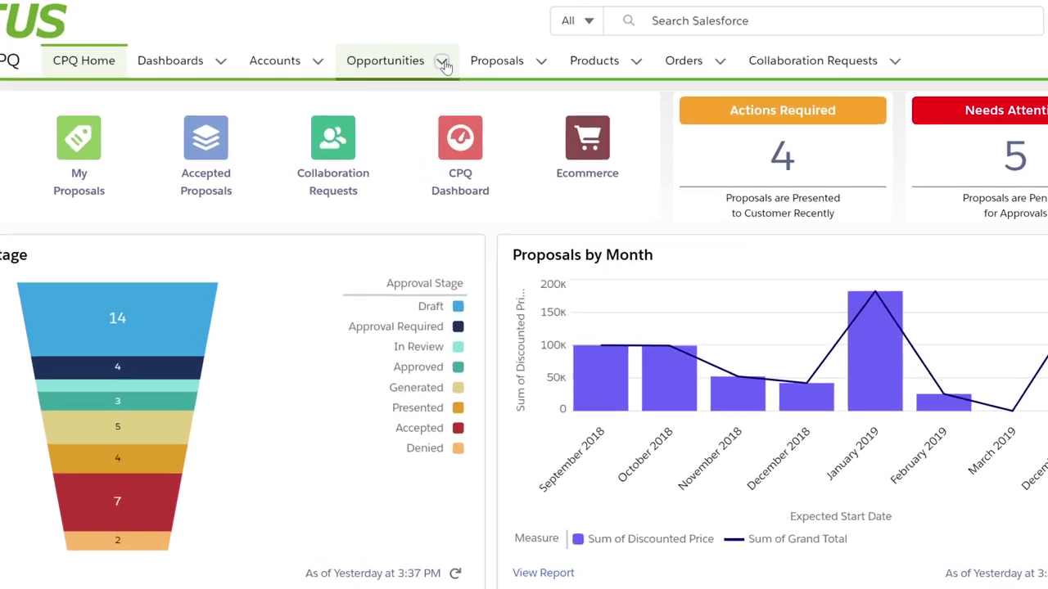
- Open the Venture Corporate Upsell - 50k opportunity from the recent Opportunities records
click(366, 47)
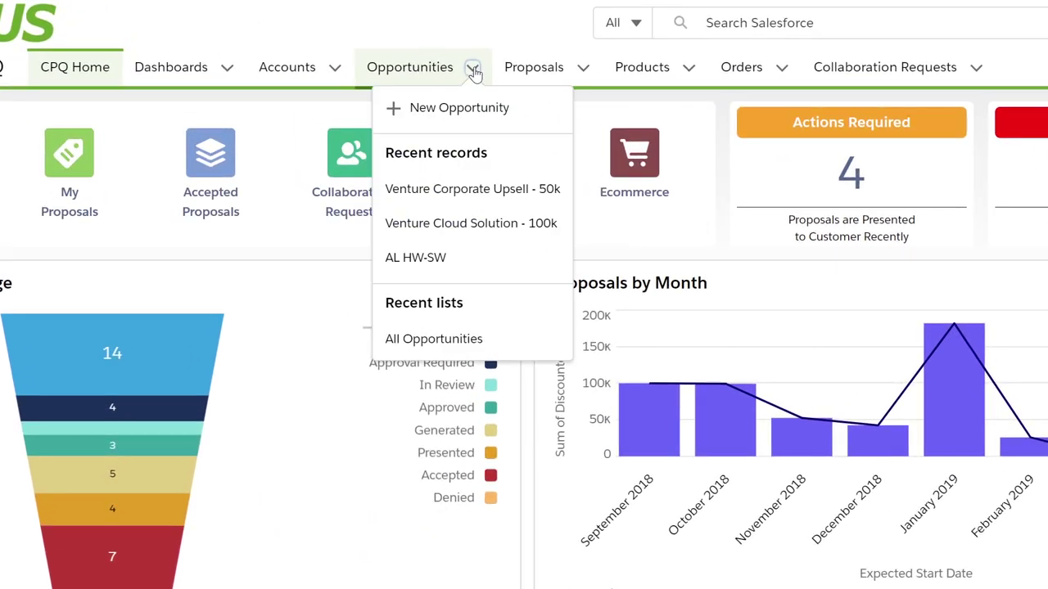
click(485, 191)
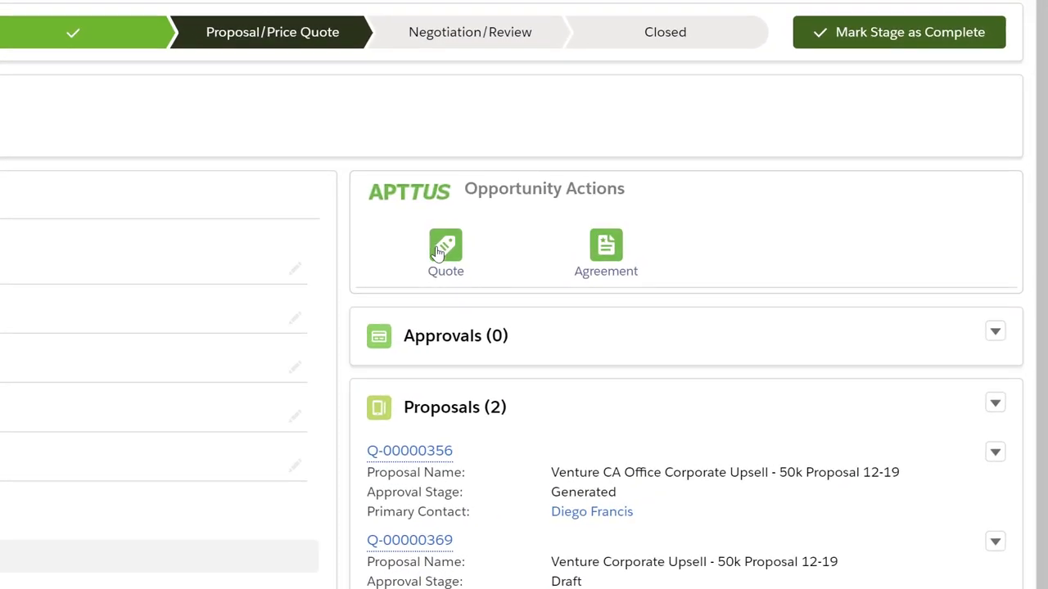
click(438, 252)
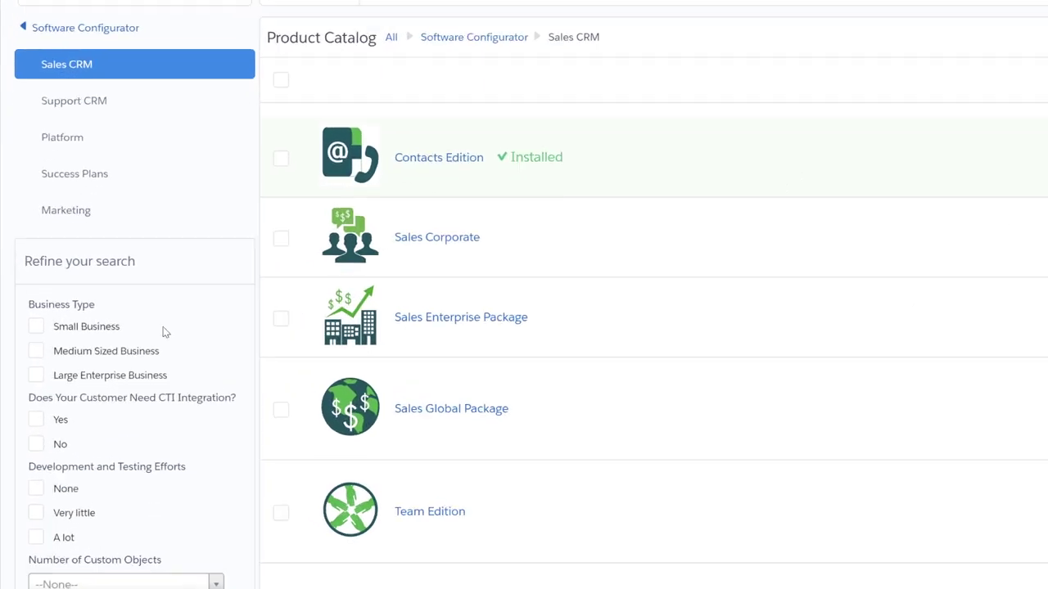
click(38, 328)
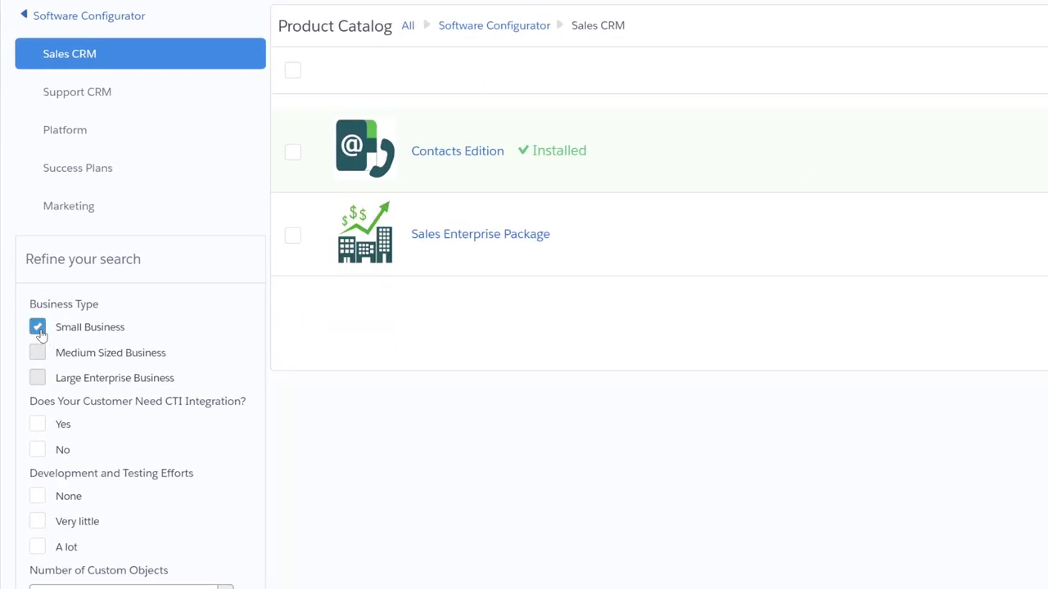
click(38, 328)
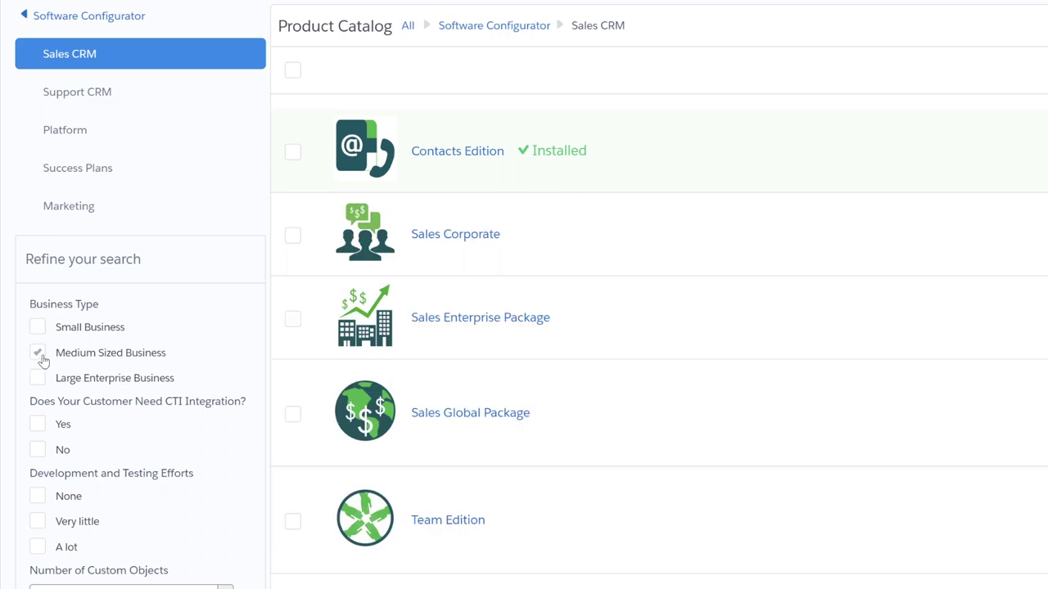
click(38, 353)
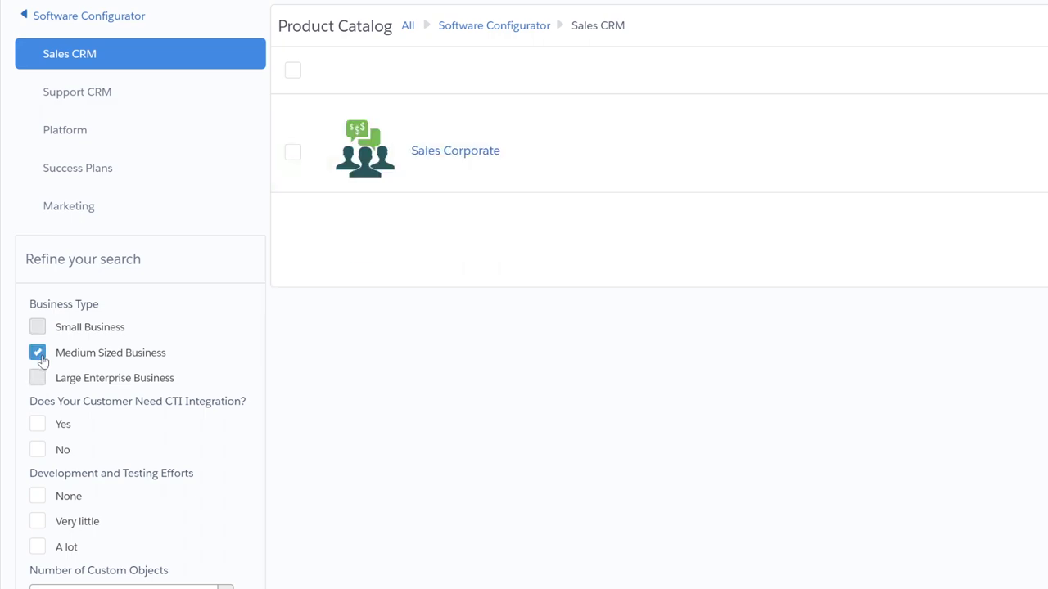
click(39, 355)
- Add Sales Corporate to the cart with quantity 1,000
click(927, 228)
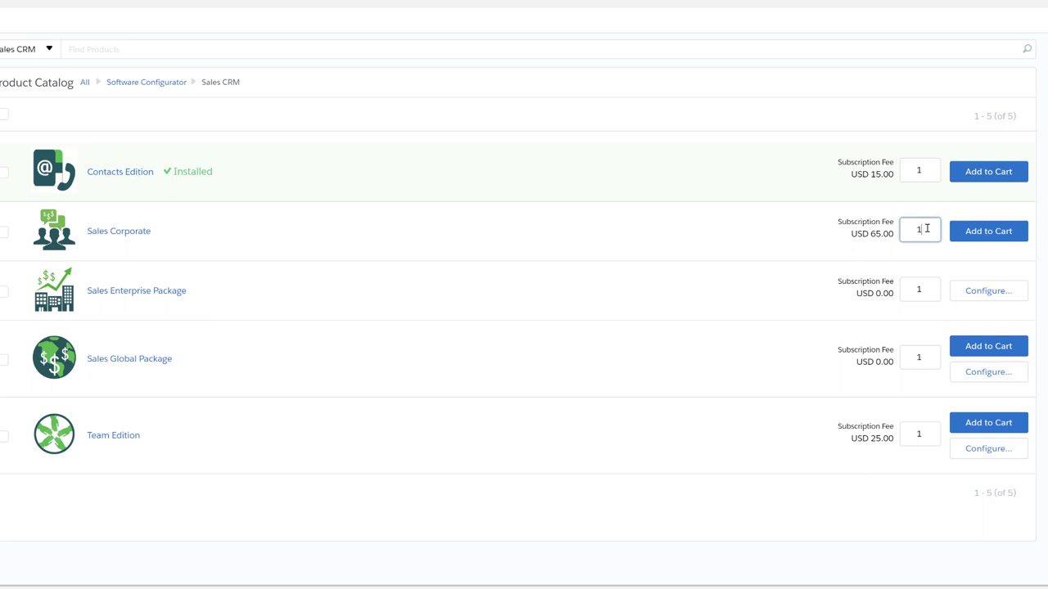
text(00)
text(0)
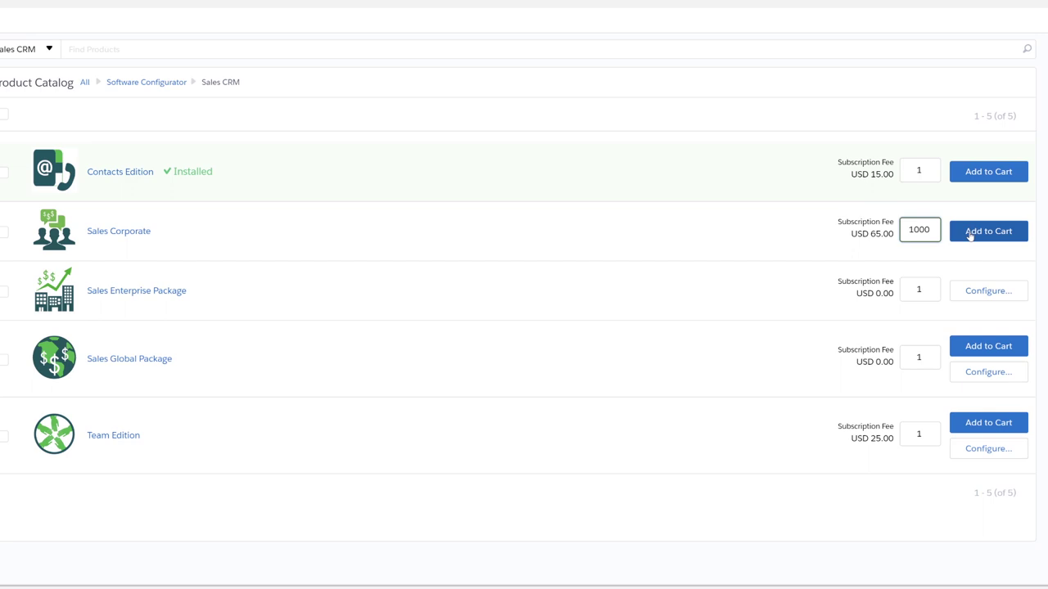
click(970, 234)
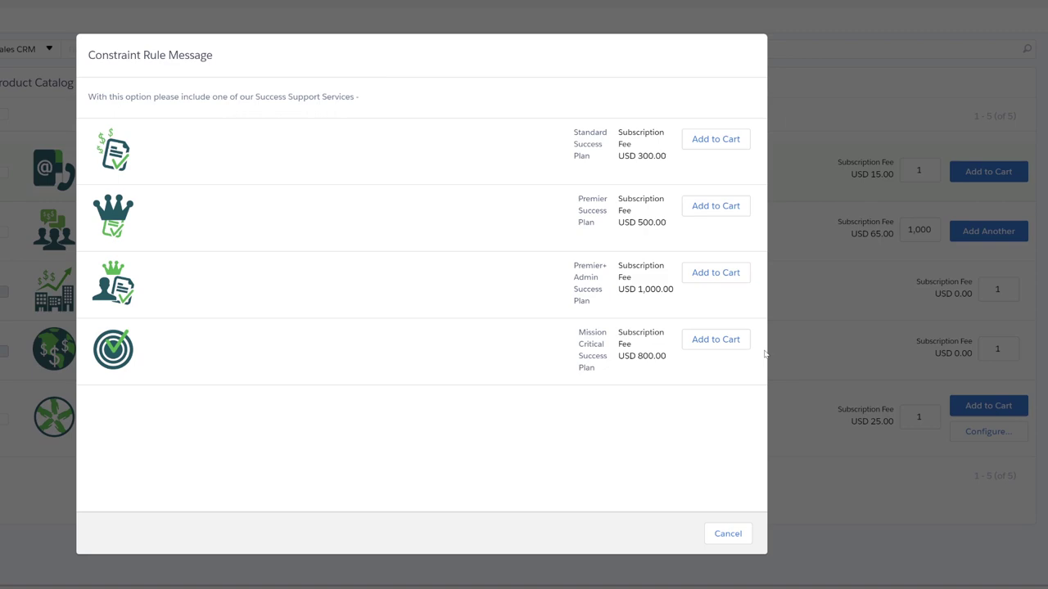
- Add the Mission Critical Success Plan, check recommendations, and view the USD 858,000.00 cart
click(725, 341)
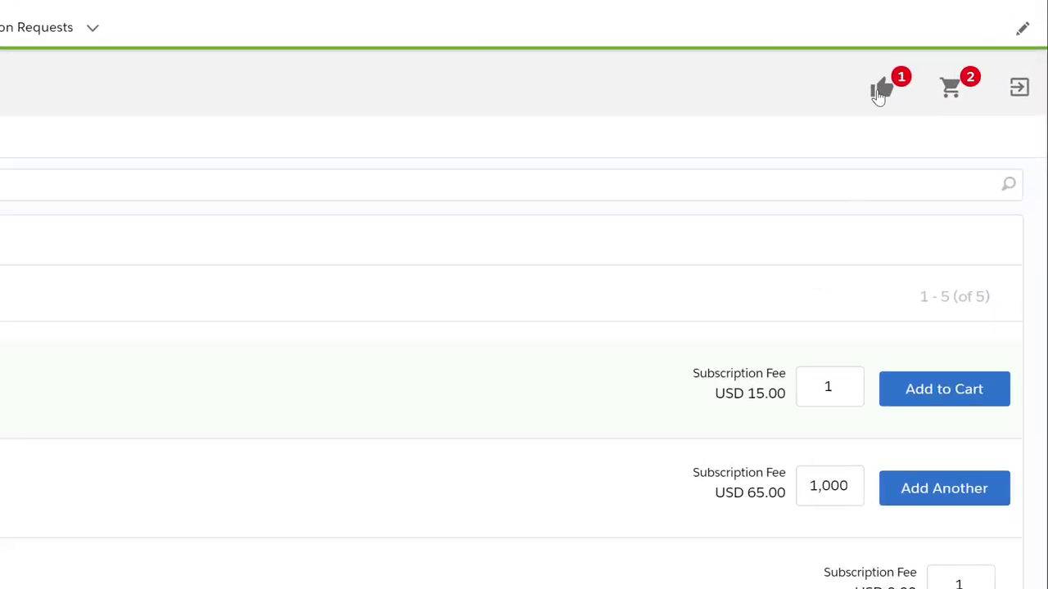
click(880, 92)
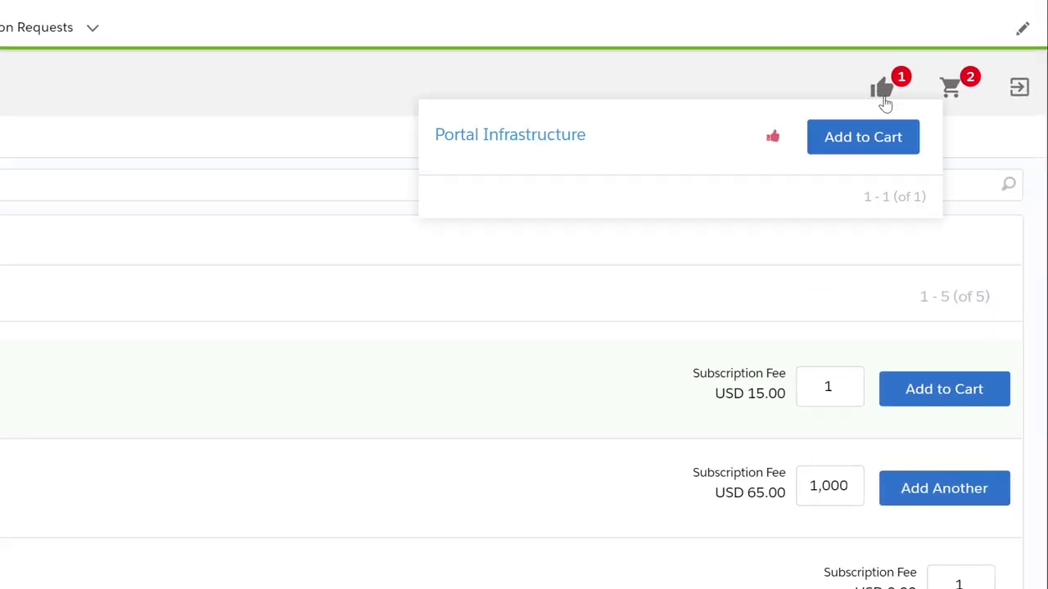
click(950, 92)
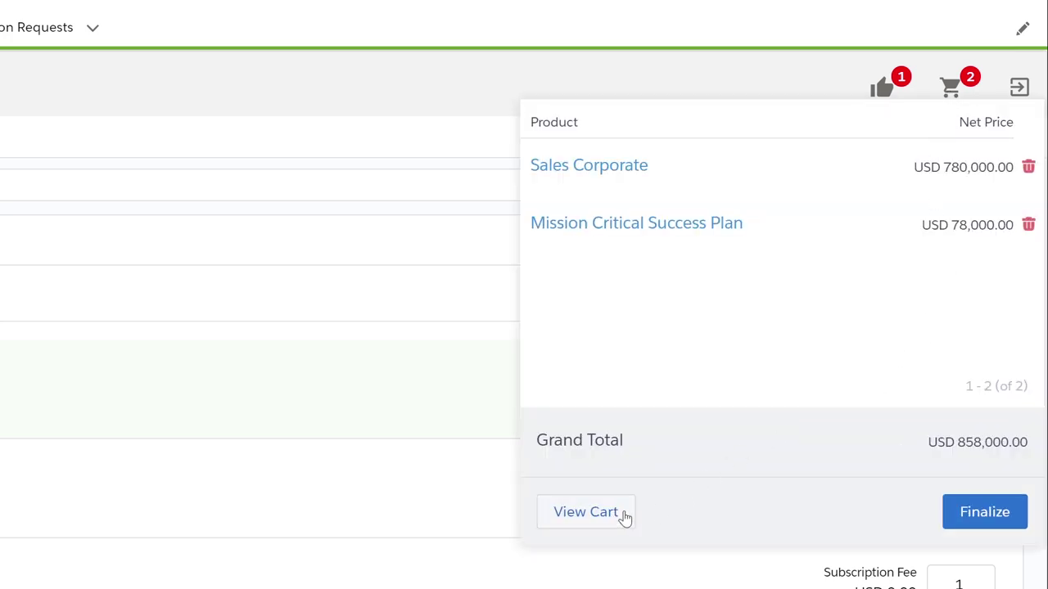
click(585, 512)
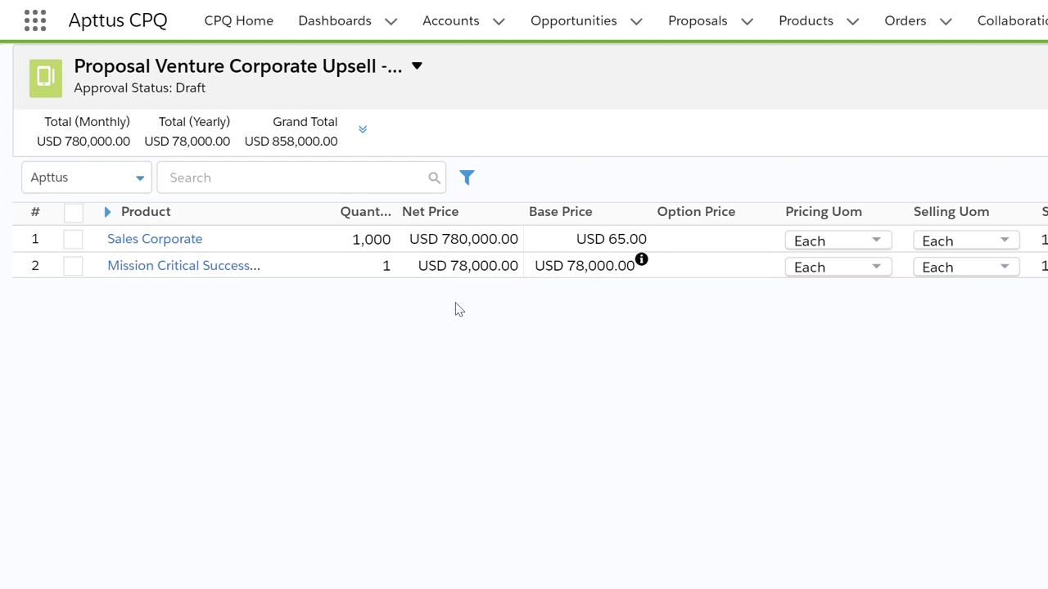
scroll(442, 309, right, 1)
scroll(327, 344, right, 6)
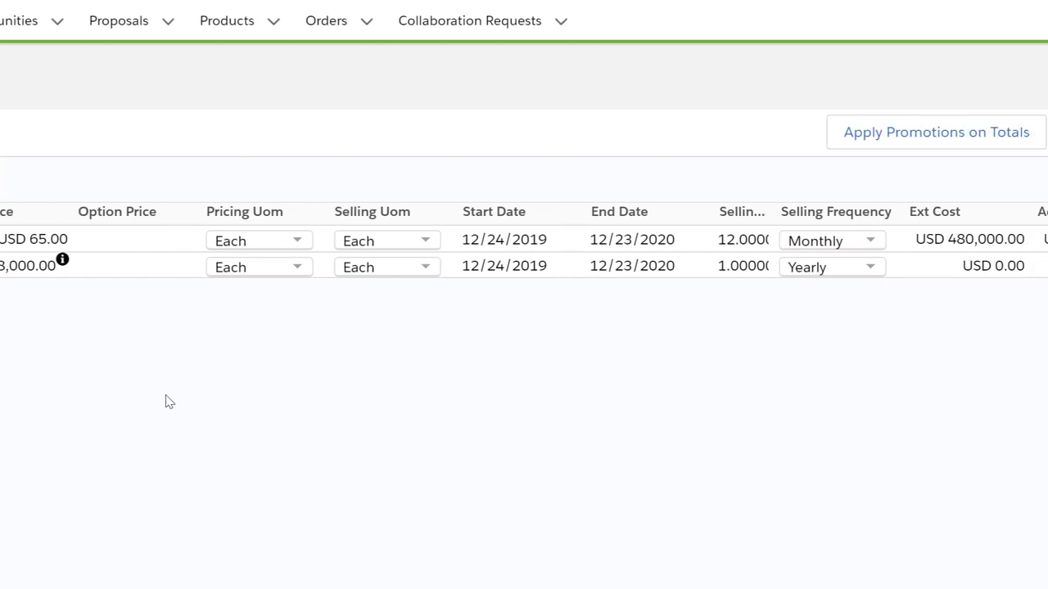
scroll(122, 385, right, 5)
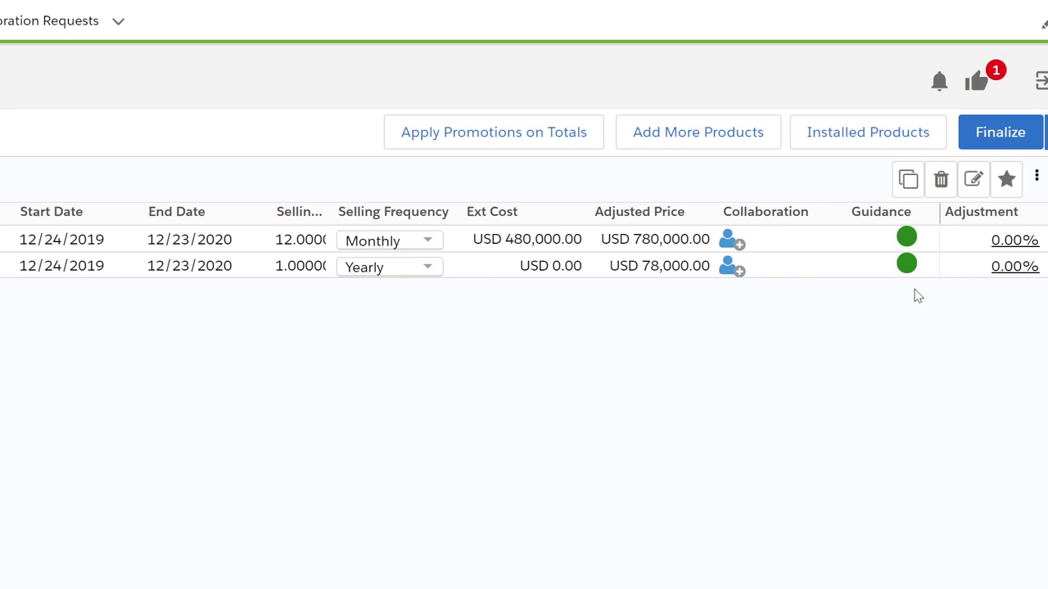
- Apply a 50% discount to the Sales Corporate line and reprice the cart
click(1007, 243)
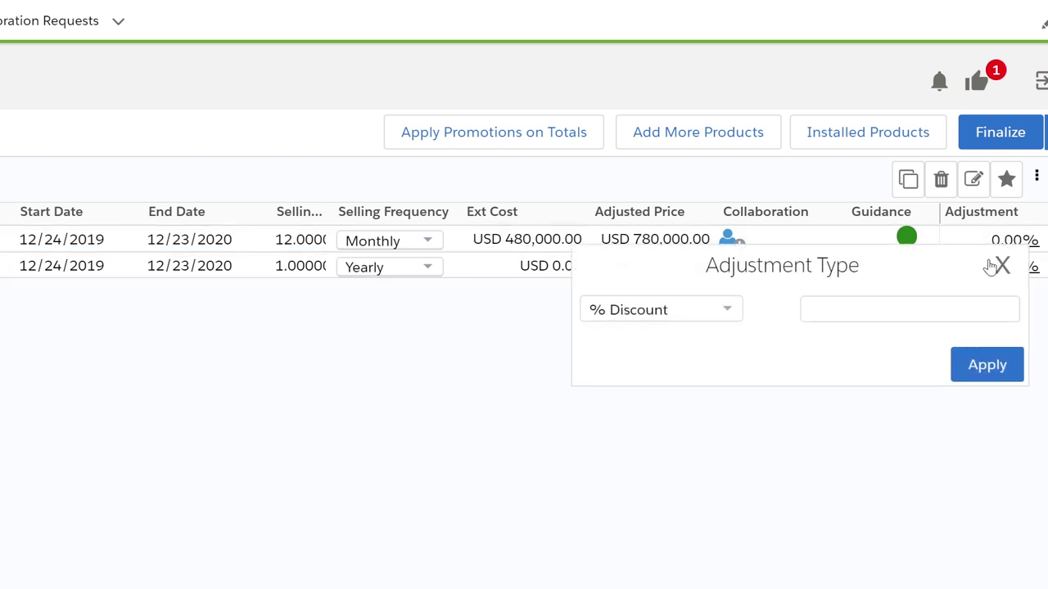
click(917, 301)
text(50)
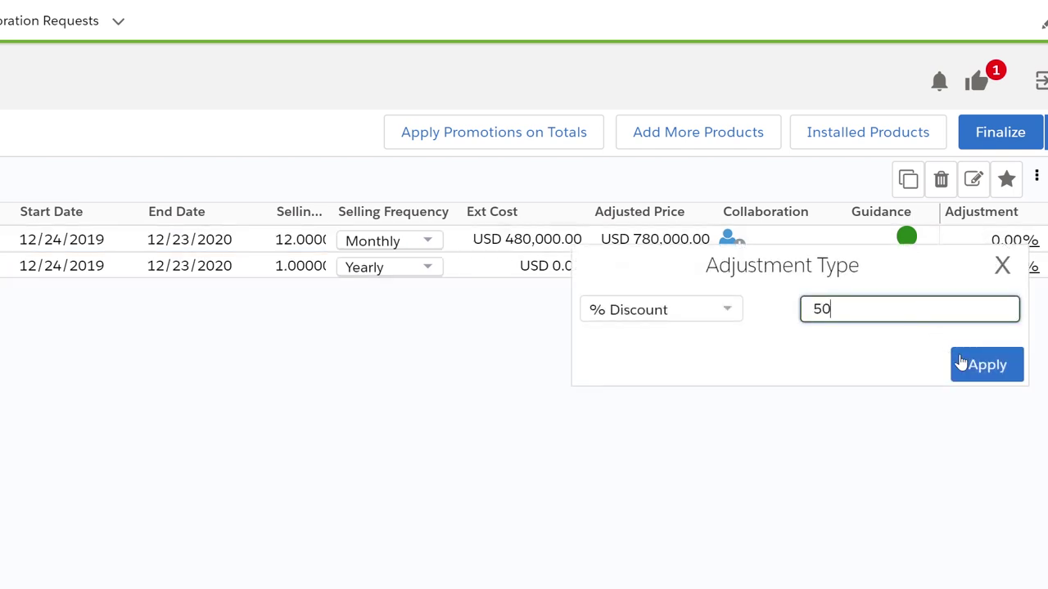
click(961, 364)
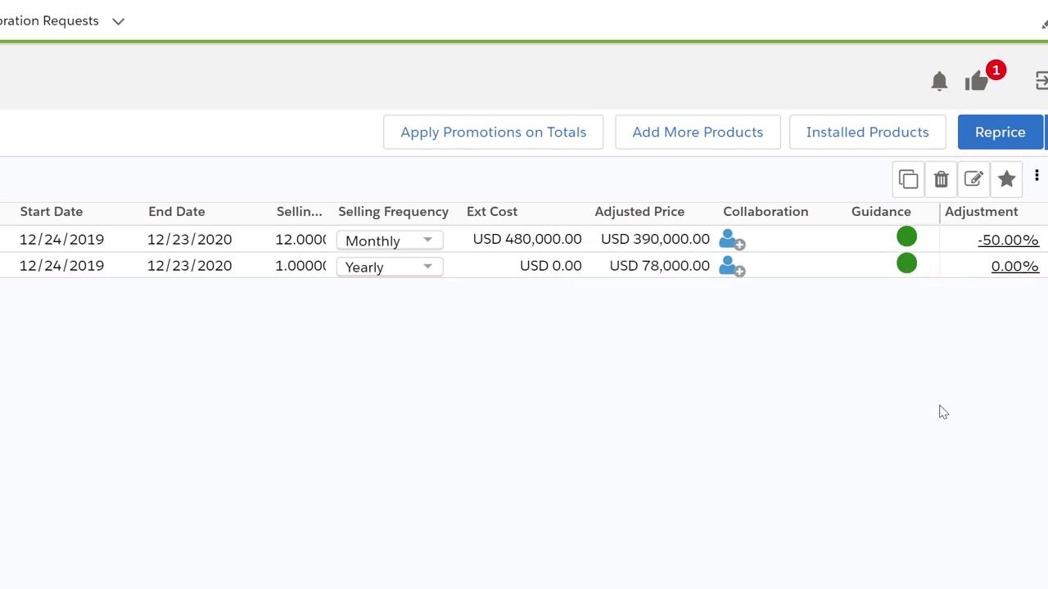
click(1001, 139)
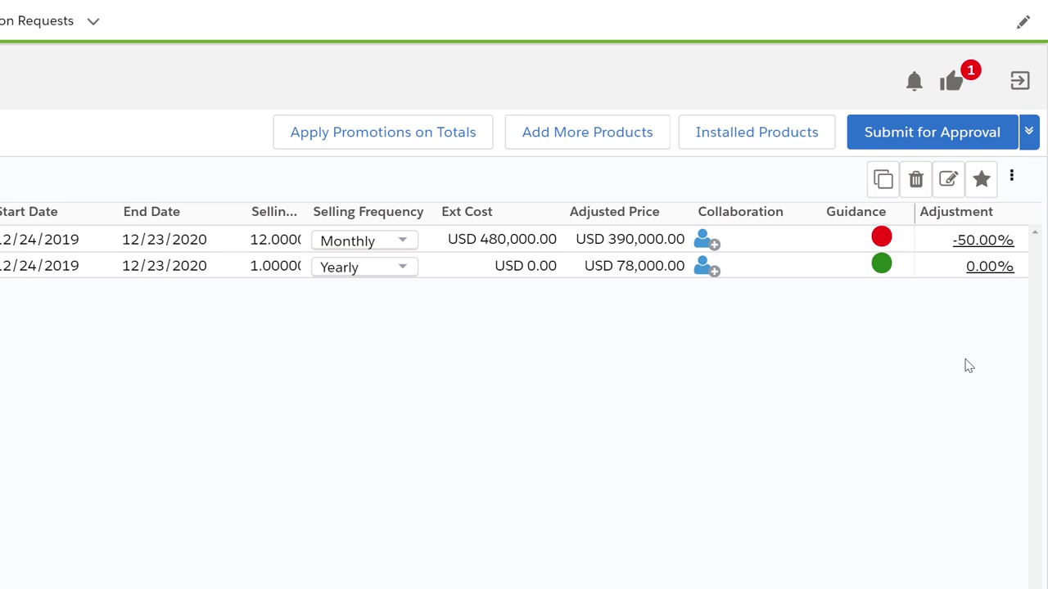
click(881, 238)
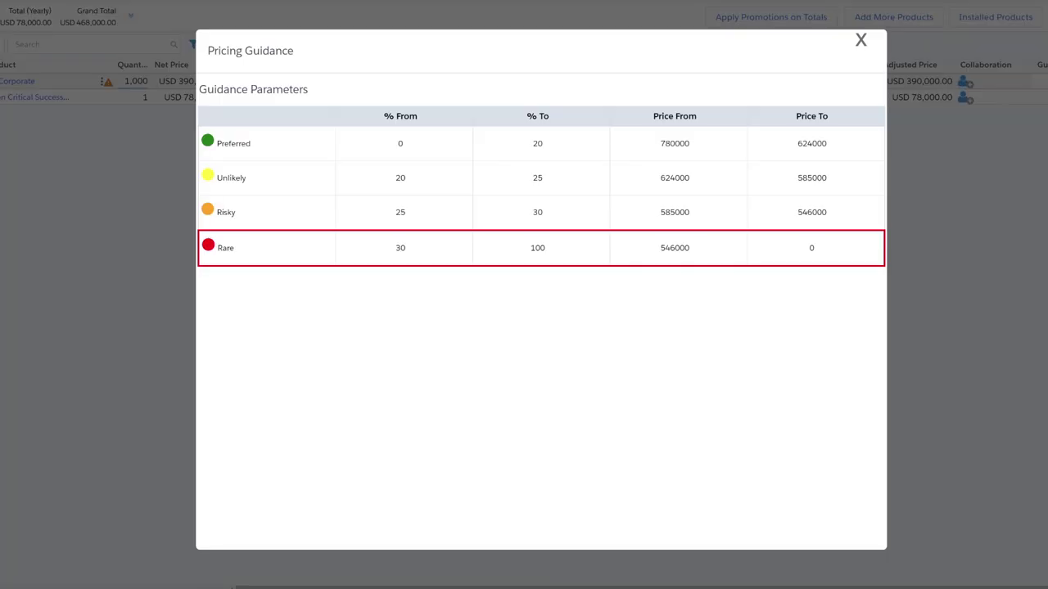
click(860, 41)
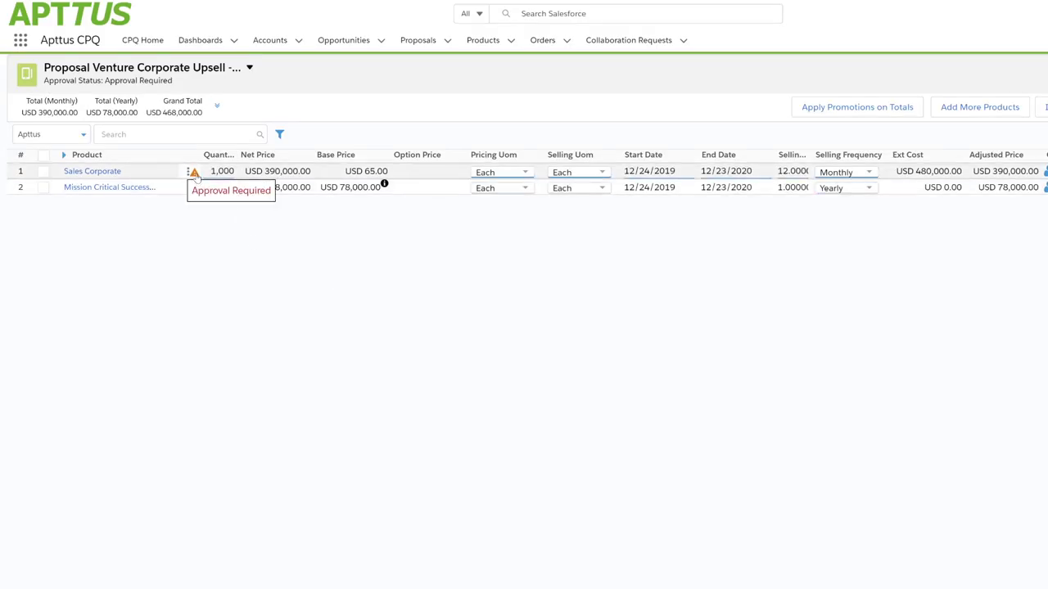
click(194, 173)
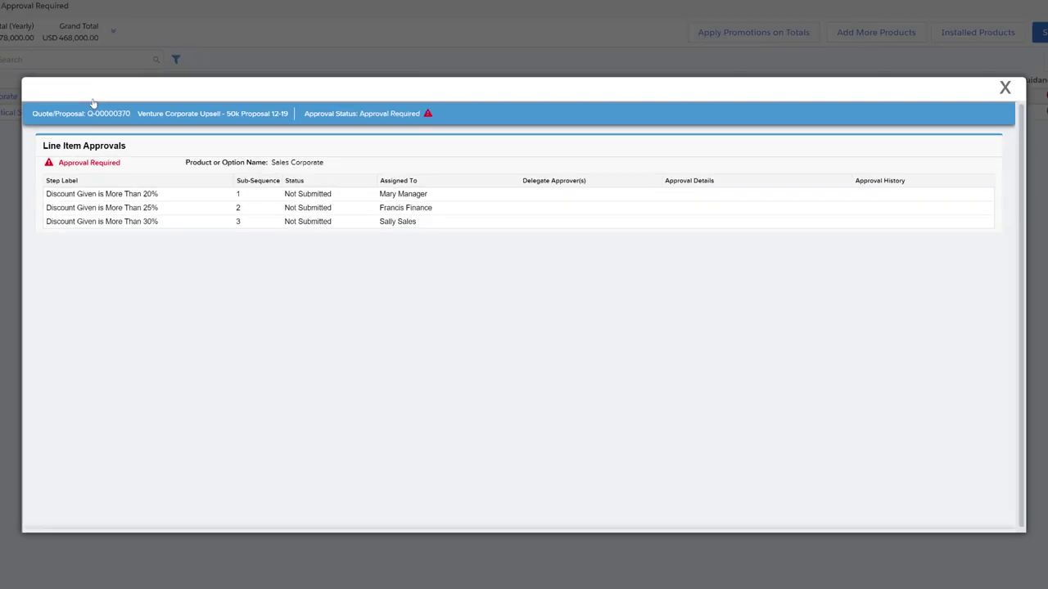
click(1006, 87)
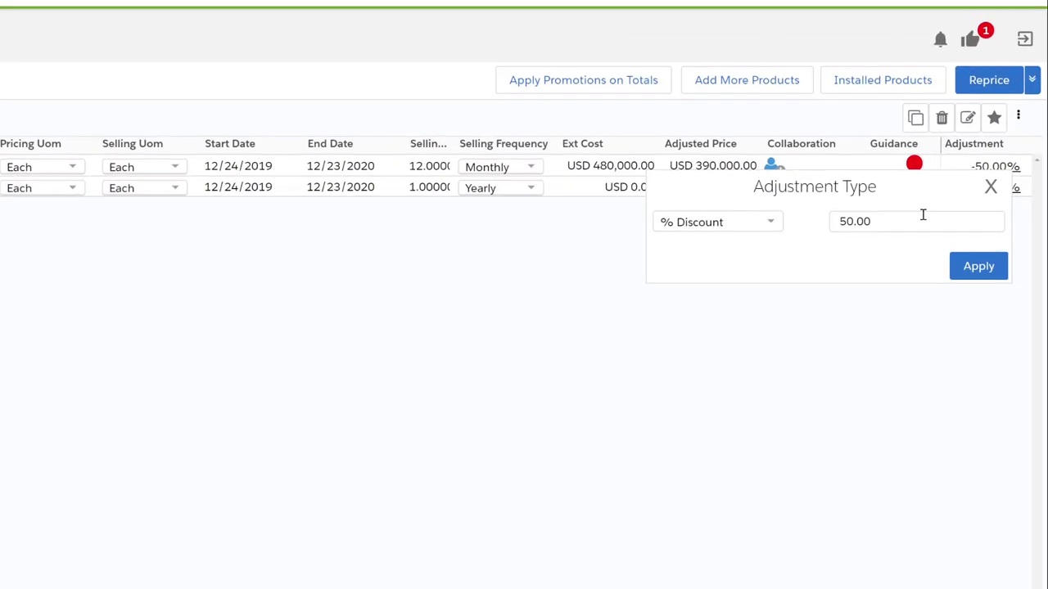
- Lower the Sales Corporate discount to 20%, reprice, and finalize the cart
click(922, 220)
text(20)
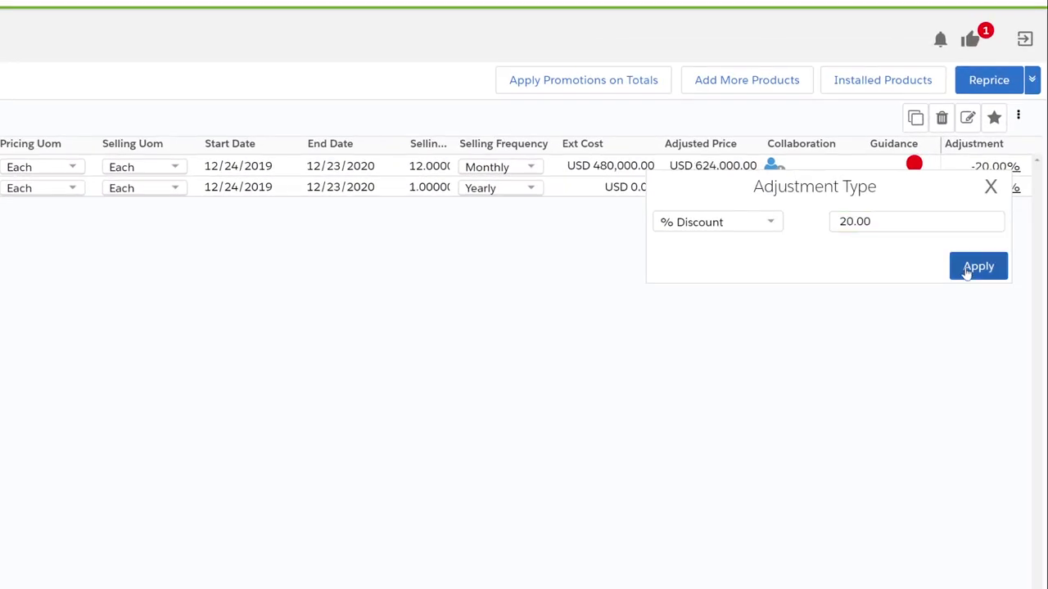
click(967, 270)
click(986, 86)
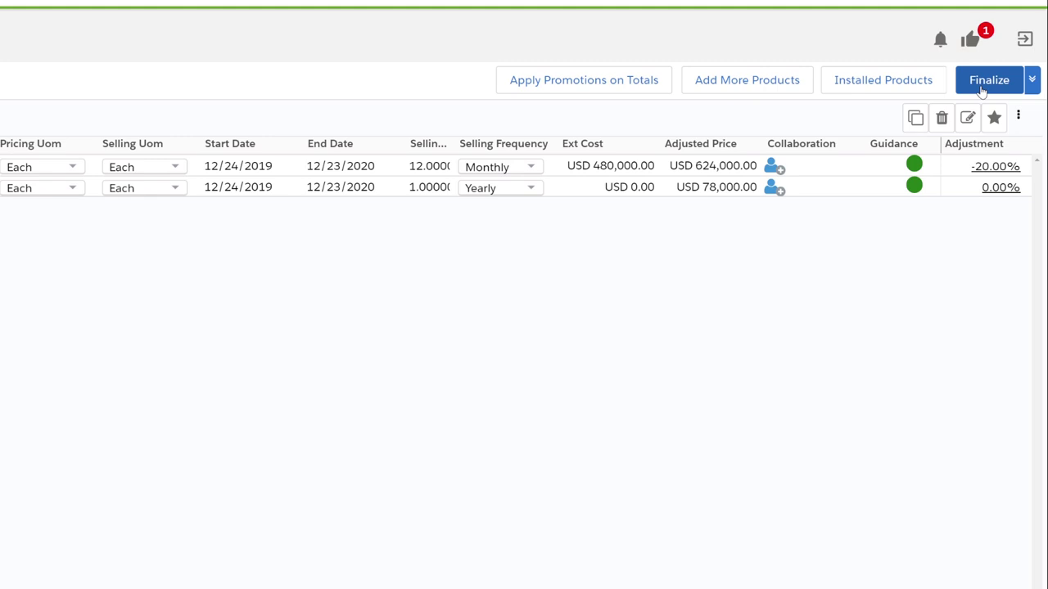
click(981, 82)
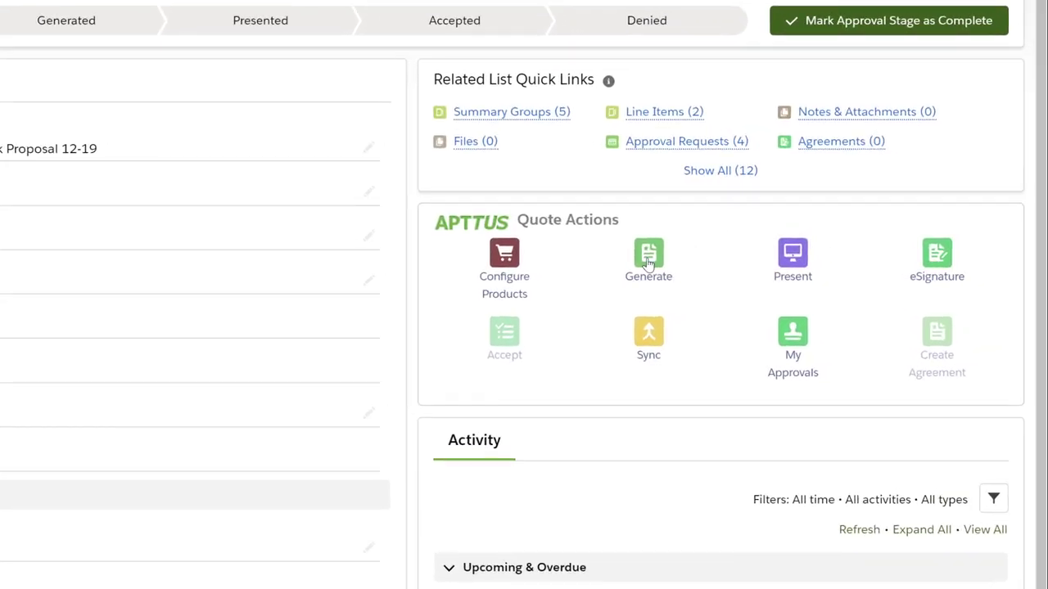
- Generate a PDF proposal document from the Tier1 Systems Proposal template
click(648, 258)
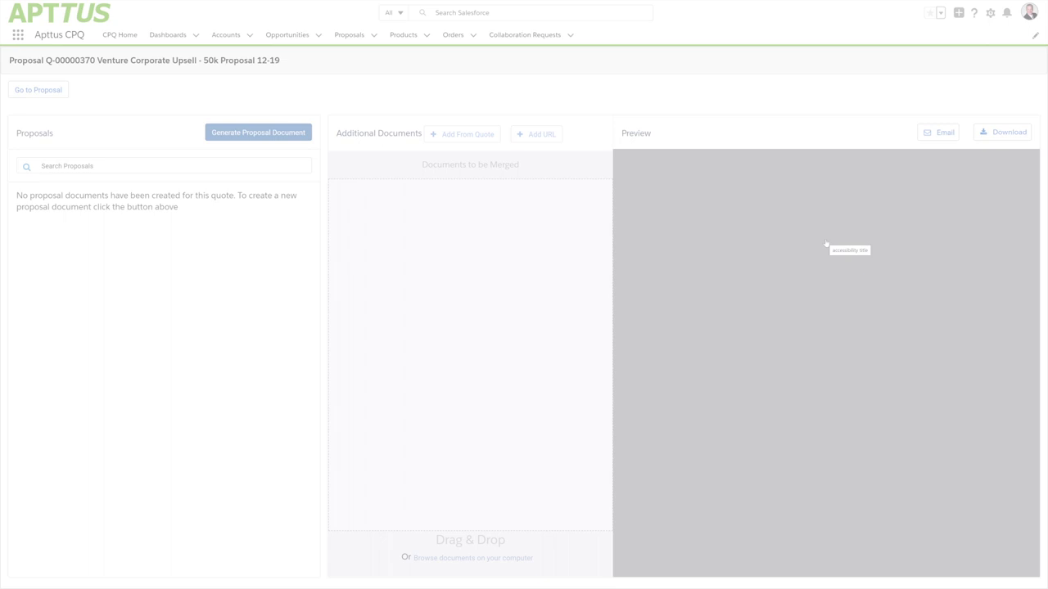
click(267, 133)
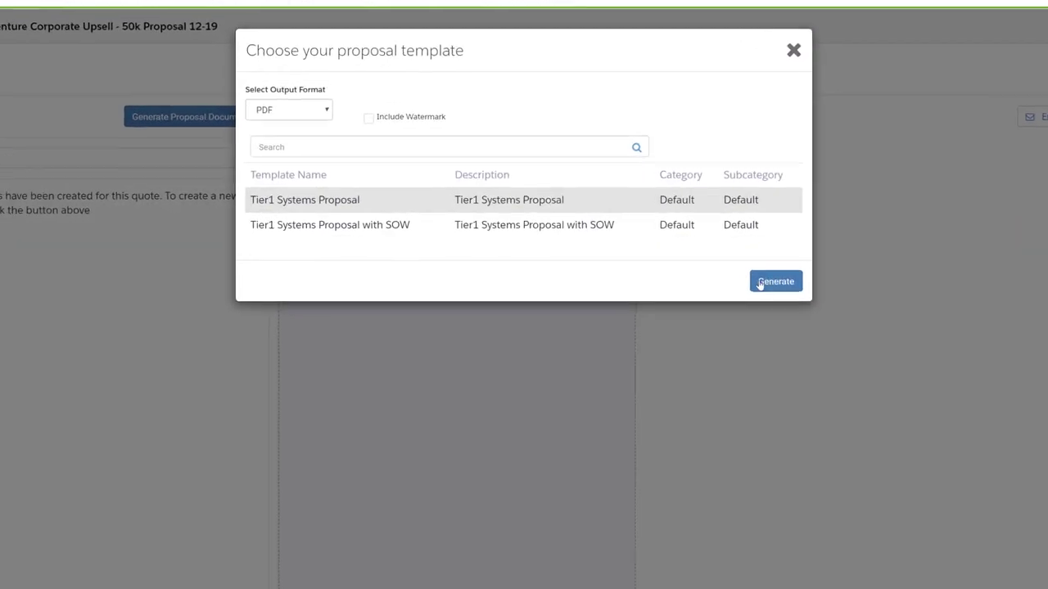
click(751, 273)
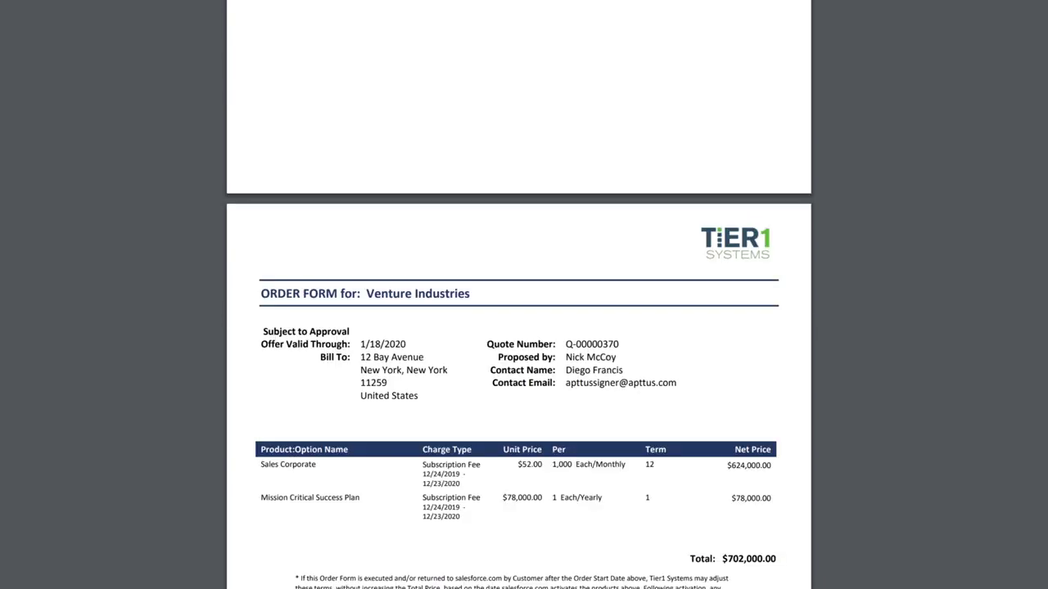
scroll(519, 328, down, 3)
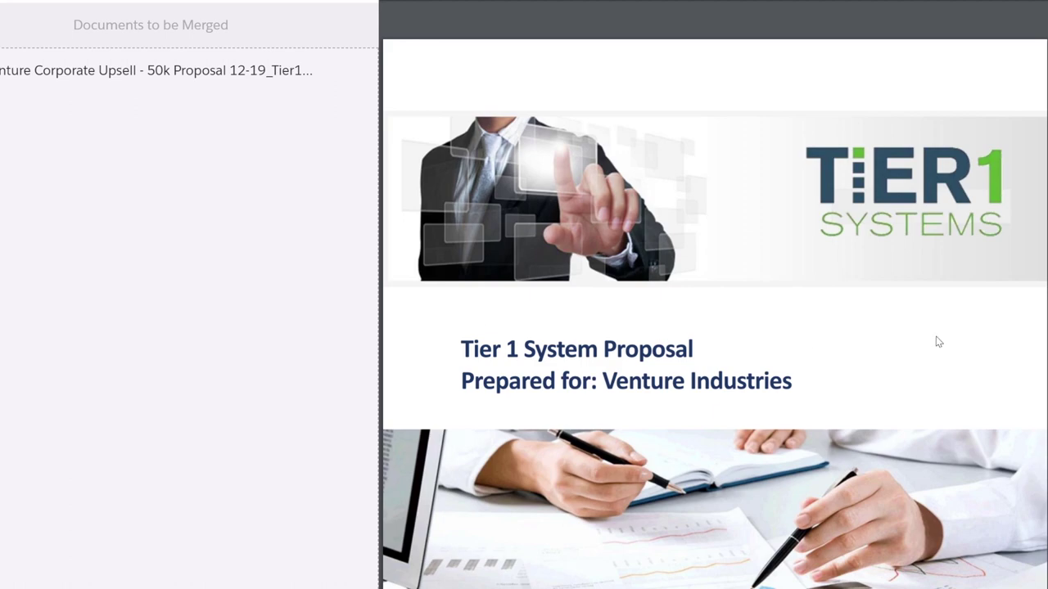
- Scroll through the proposal PDF preview down to the $702,000.00 Order Form page
scroll(935, 342, down, 10)
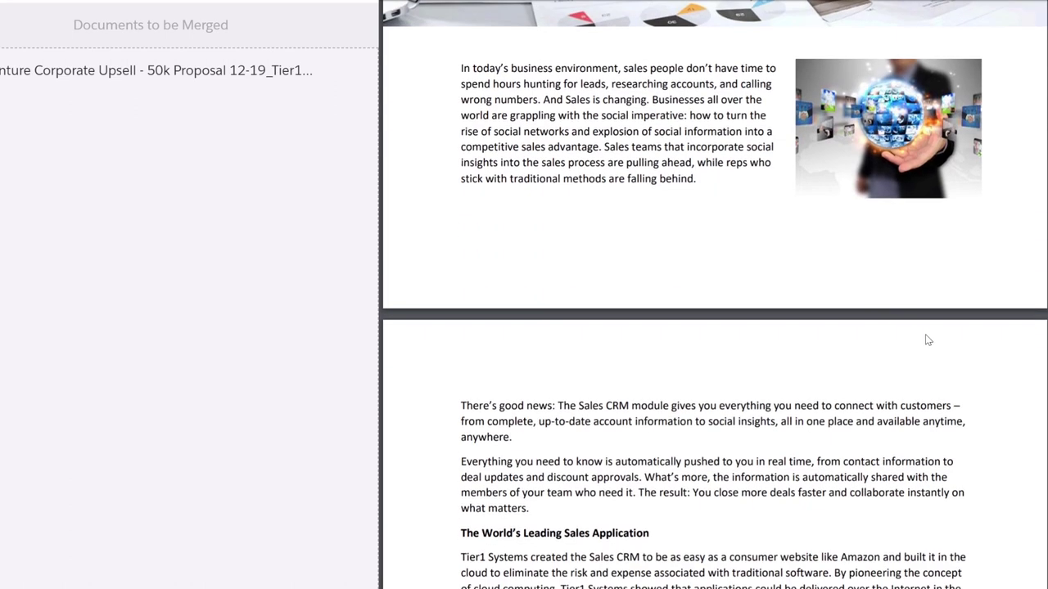
scroll(859, 341, down, 5)
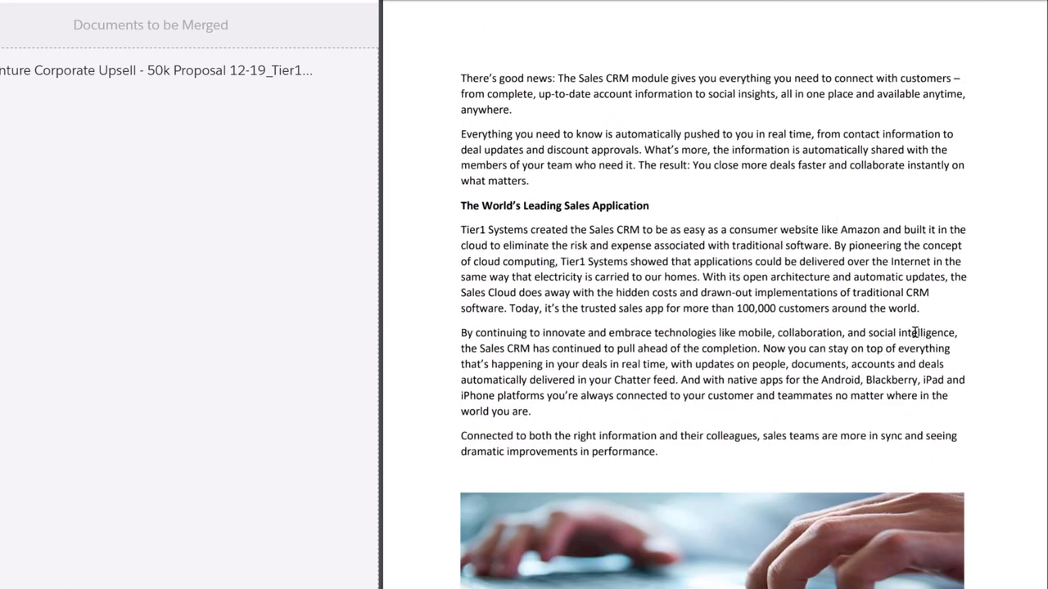
scroll(915, 333, down, 1)
scroll(914, 332, down, 5)
scroll(914, 332, down, 4)
scroll(915, 336, down, 1)
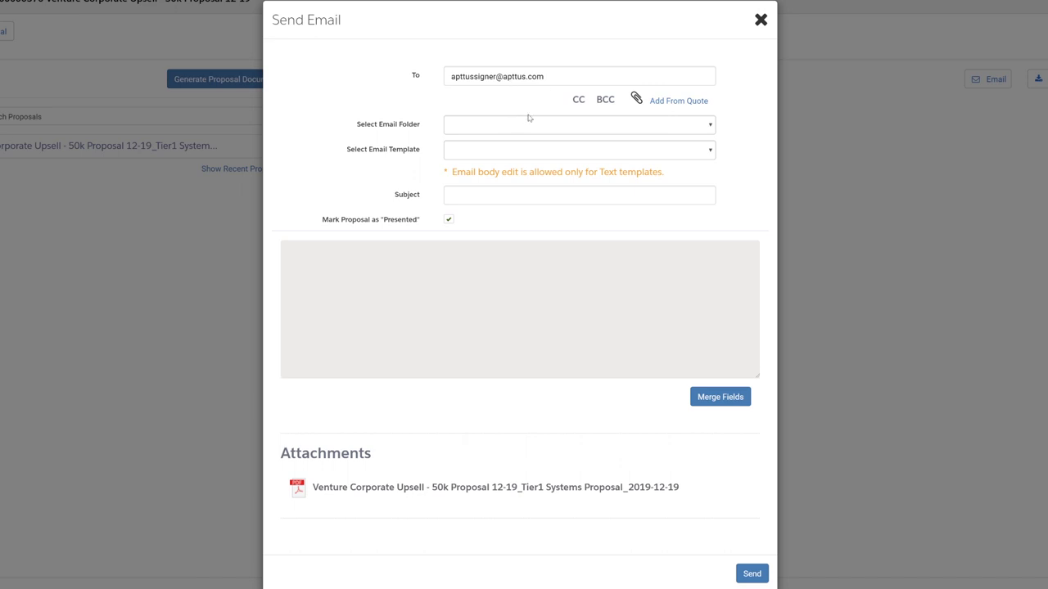
- Choose the Apttus Email Templates folder to fill and send the proposal email
click(528, 124)
click(532, 150)
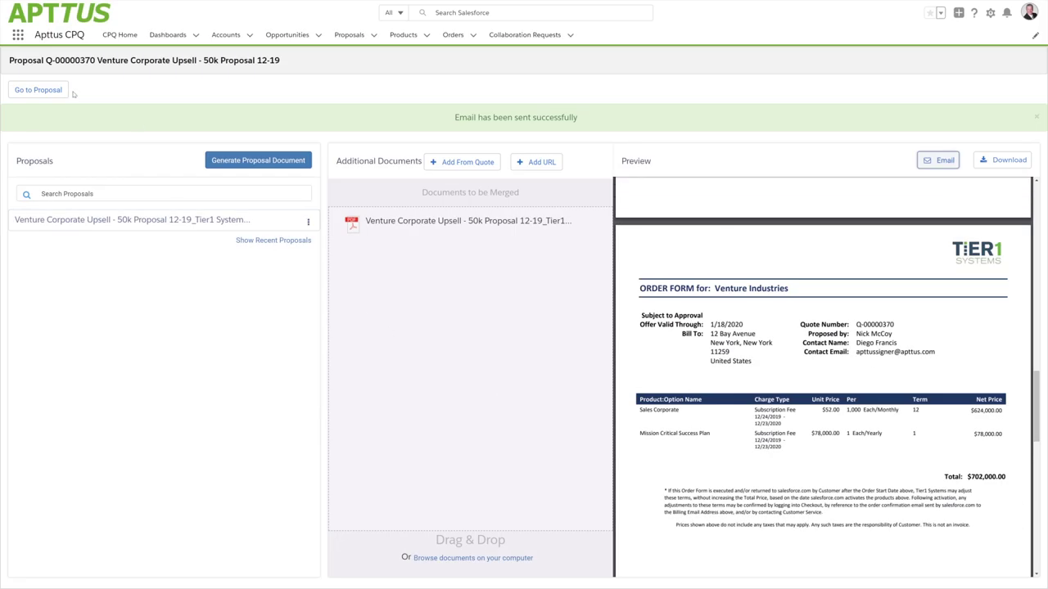
- Go back to the Q-00000370 proposal record
click(41, 90)
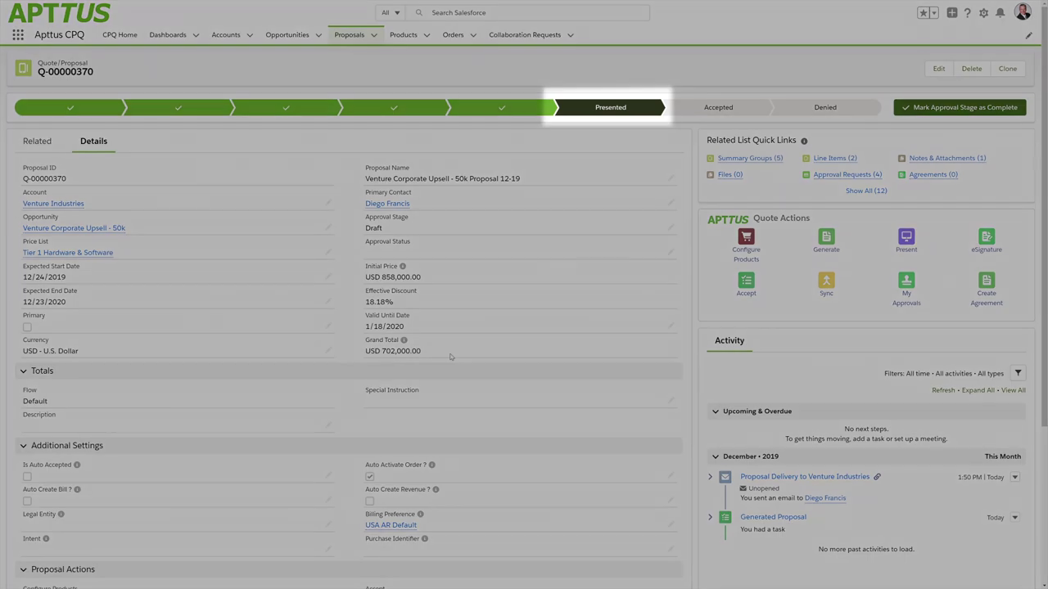